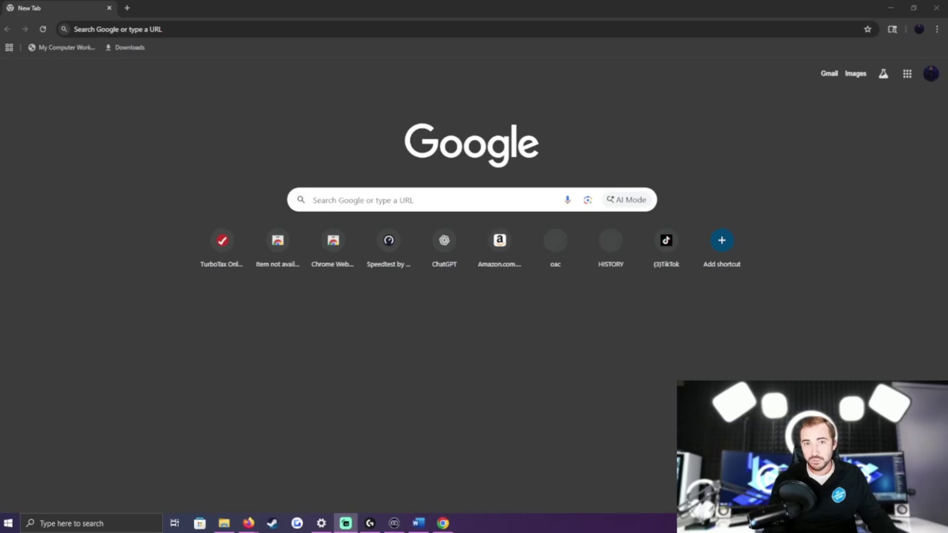
Step: Load instagram.com in Chrome and go to the Sign up form for a new account
{"action": "left_click", "coordinate": [150, 27]}
{"action": "type", "text": "ins"}
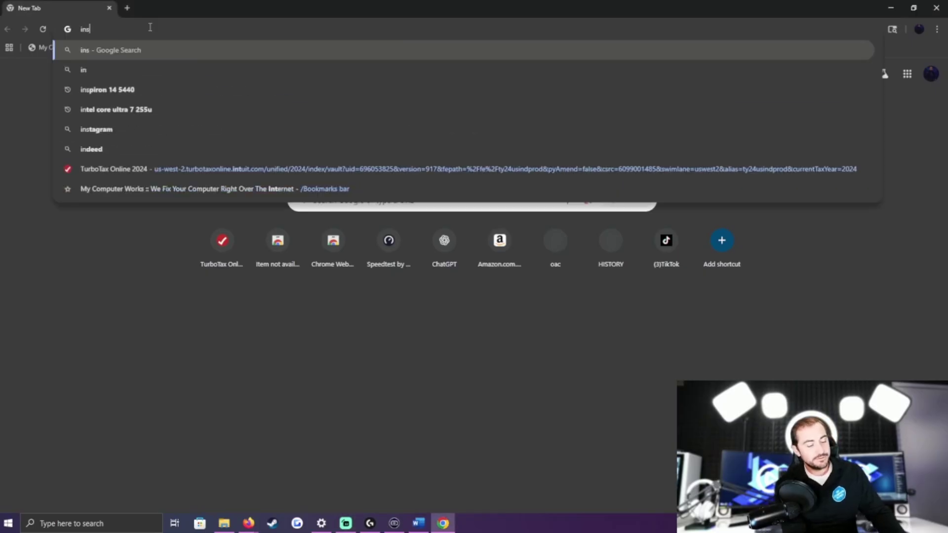
{"action": "type", "text": "tagram.com"}
{"action": "key", "text": "Return"}
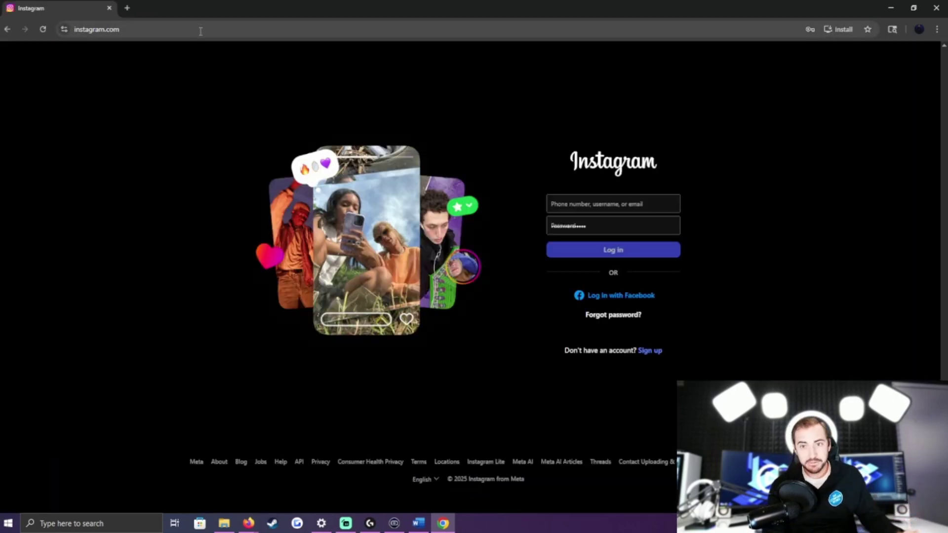
{"action": "left_click", "coordinate": [762, 305]}
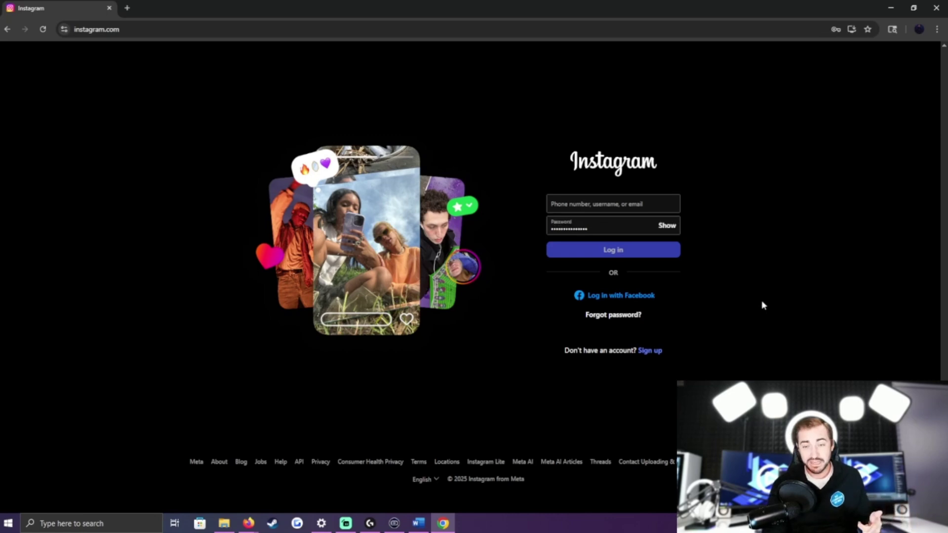
{"action": "left_click", "coordinate": [651, 352]}
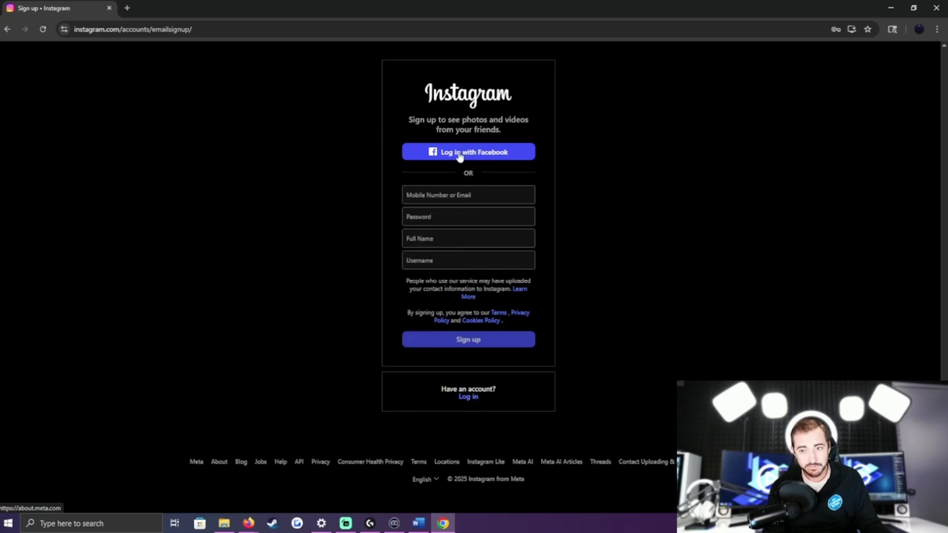
Step: Fill the sign-up form with the saved email address and password, then submit it
{"action": "left_click", "coordinate": [449, 190]}
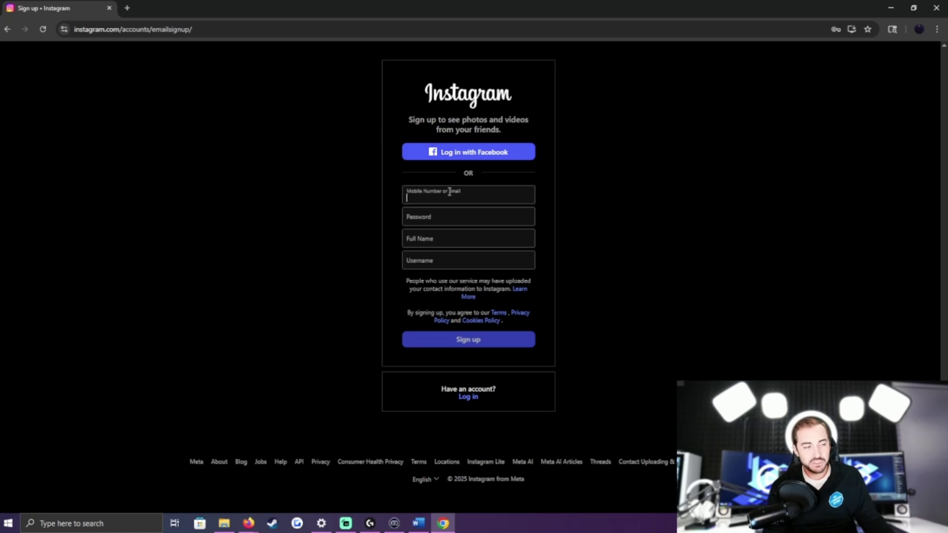
{"action": "key", "text": "ctrl+v"}
{"action": "left_click", "coordinate": [408, 218]}
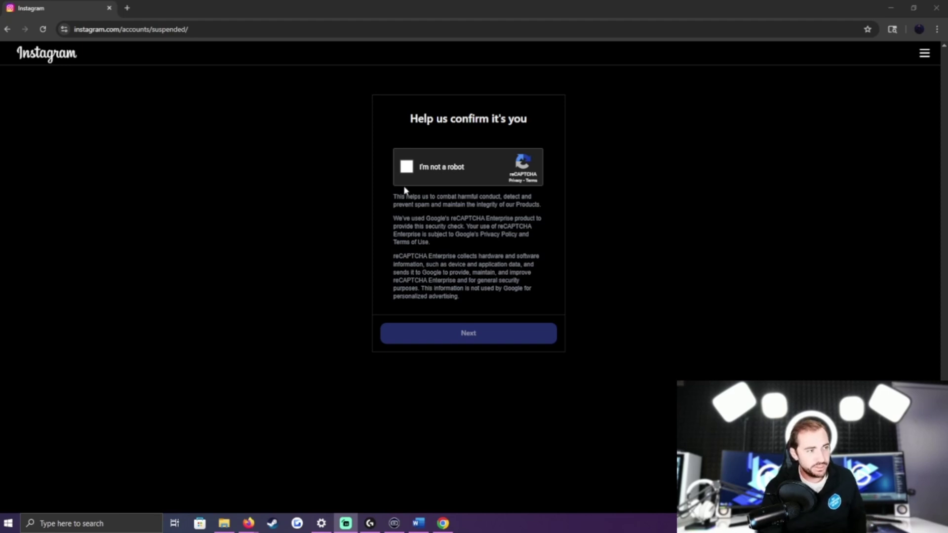
Step: Tick 'I'm not a robot' to finish sign-up, then open Settings from the More menu
{"action": "left_click", "coordinate": [406, 167]}
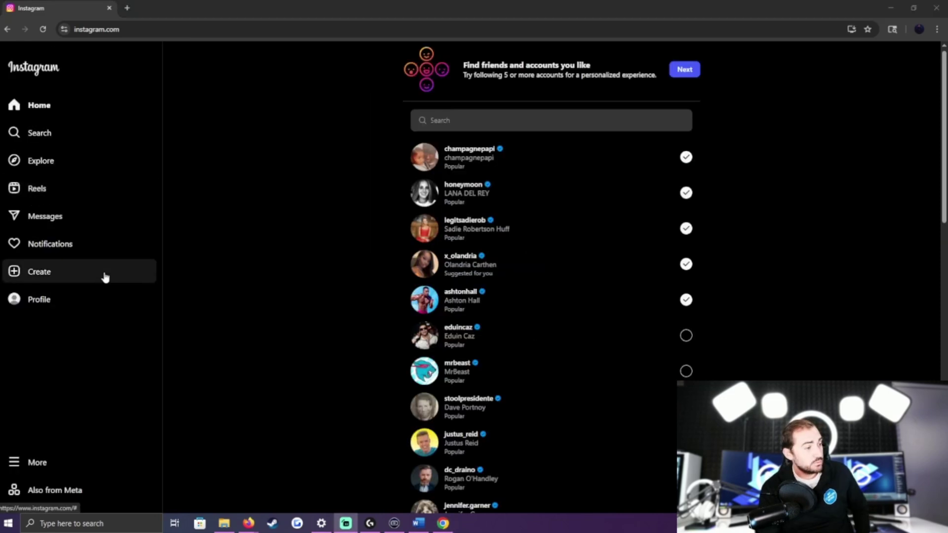
{"action": "left_click", "coordinate": [69, 463]}
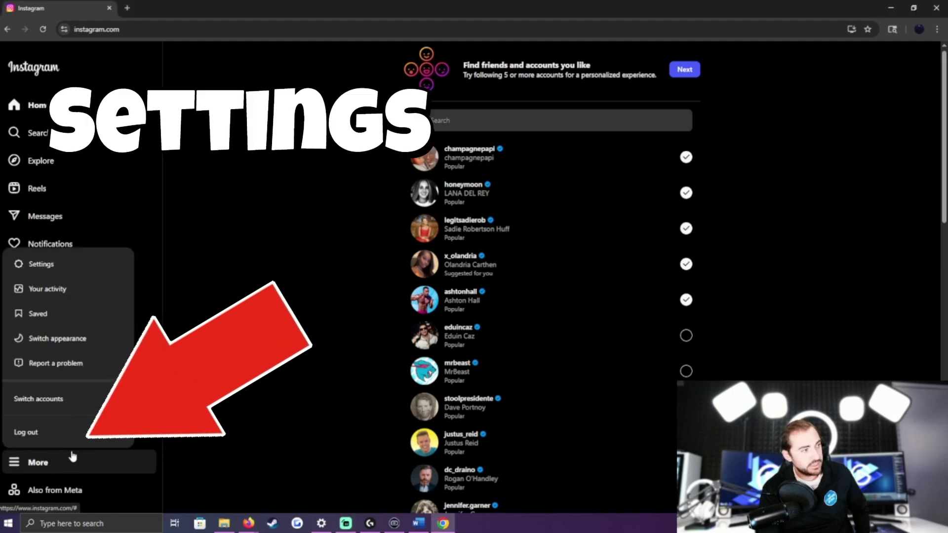
{"action": "left_click", "coordinate": [57, 264]}
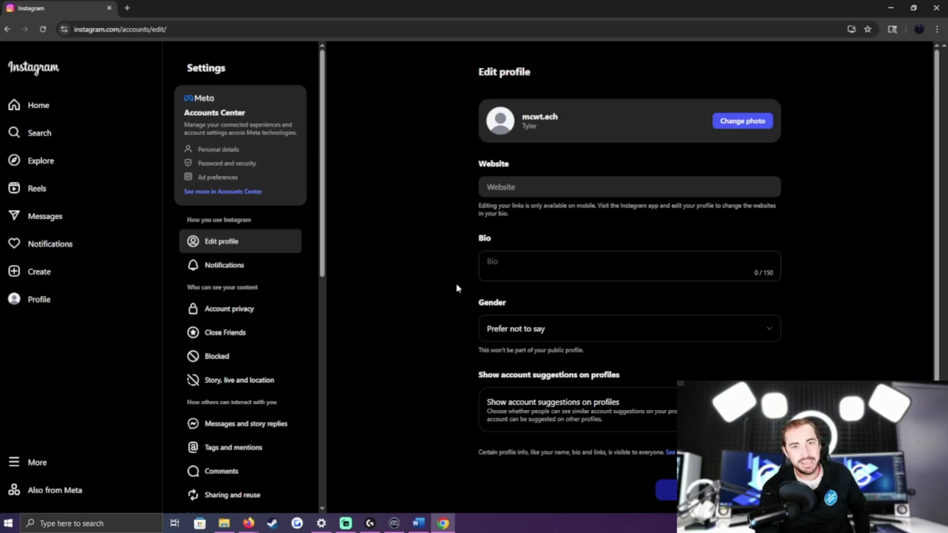
Step: Go to Accounts Center and show its Password and security page
{"action": "left_click", "coordinate": [235, 169]}
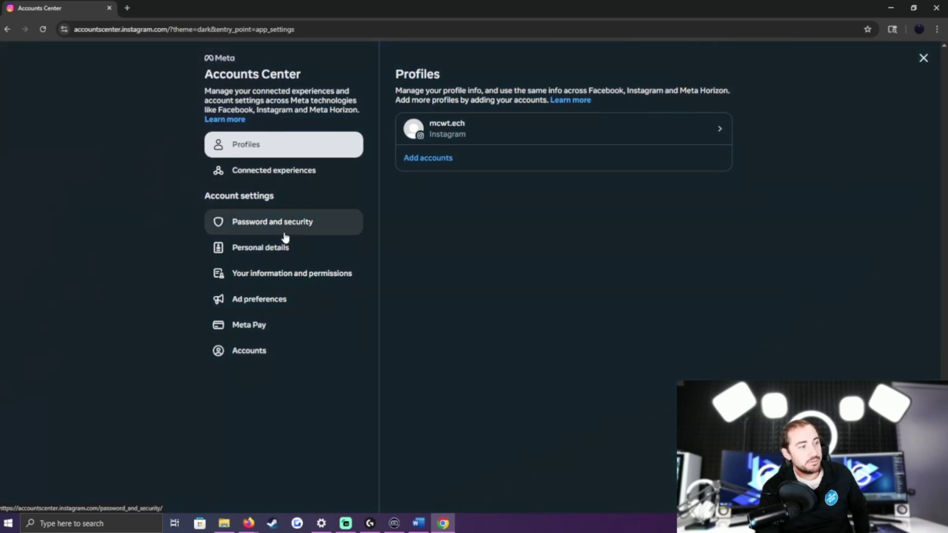
{"action": "left_click", "coordinate": [316, 231]}
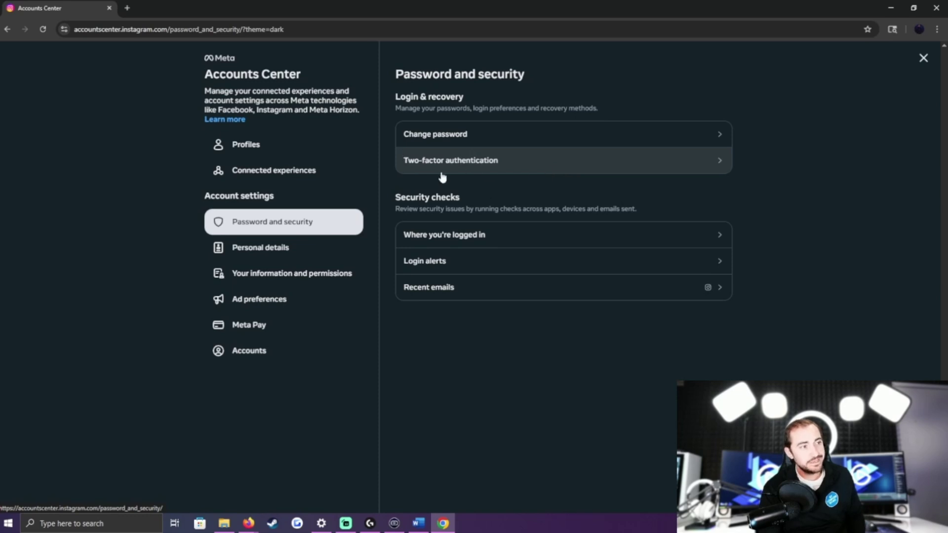
Step: Start two-factor authentication for the Instagram account using SMS or WhatsApp login codes
{"action": "left_click", "coordinate": [469, 172]}
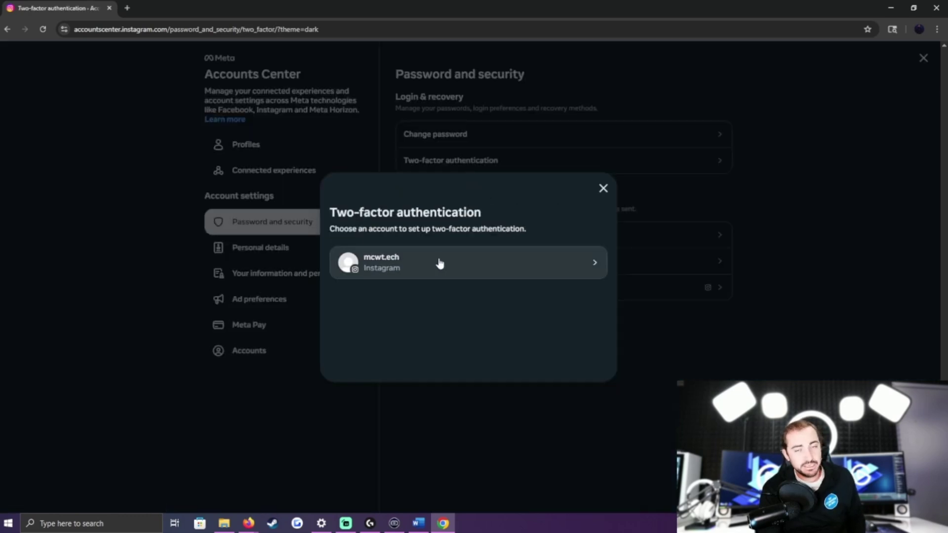
{"action": "left_click", "coordinate": [440, 264]}
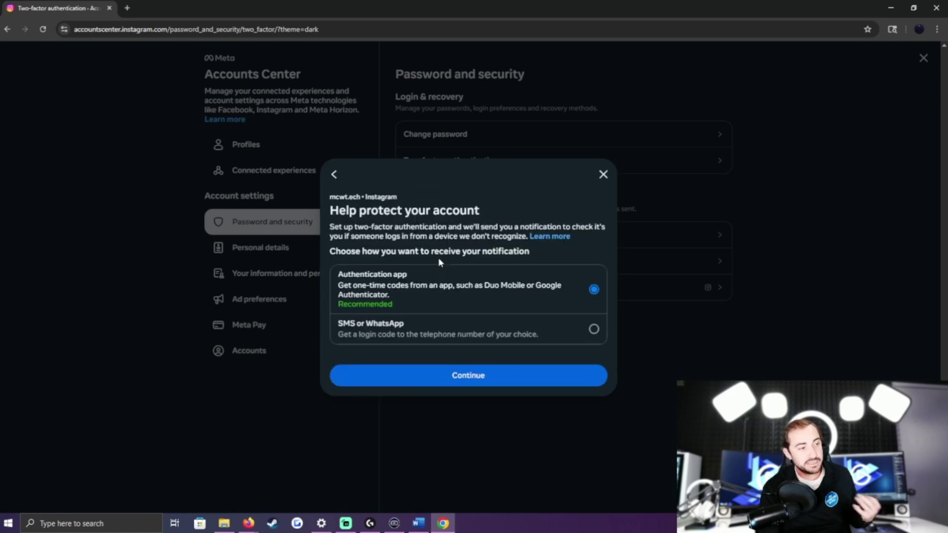
{"action": "left_click", "coordinate": [396, 332]}
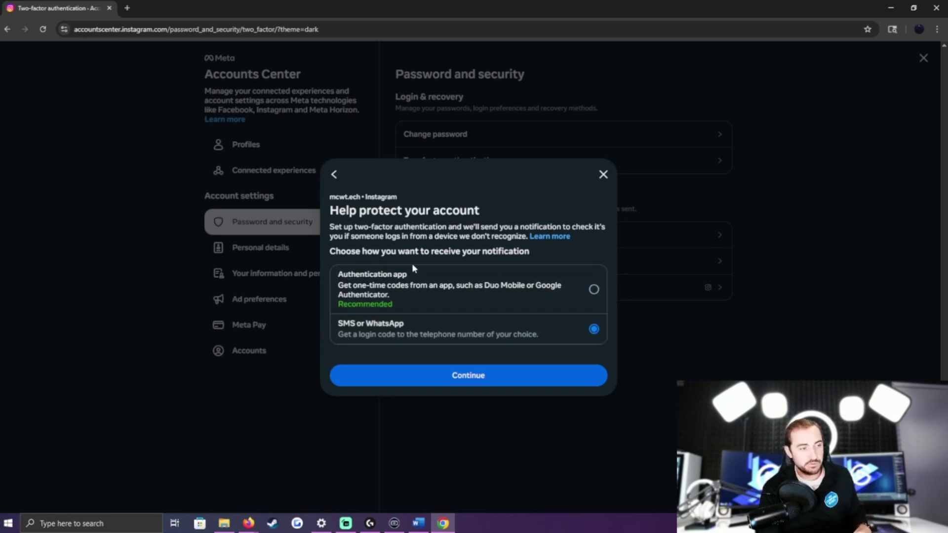
{"action": "left_click", "coordinate": [412, 281]}
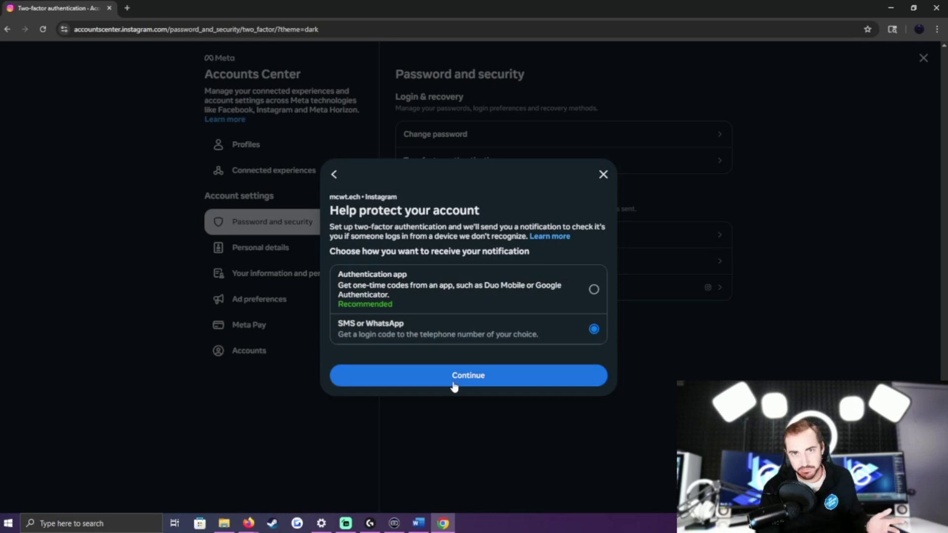
{"action": "left_click", "coordinate": [391, 291]}
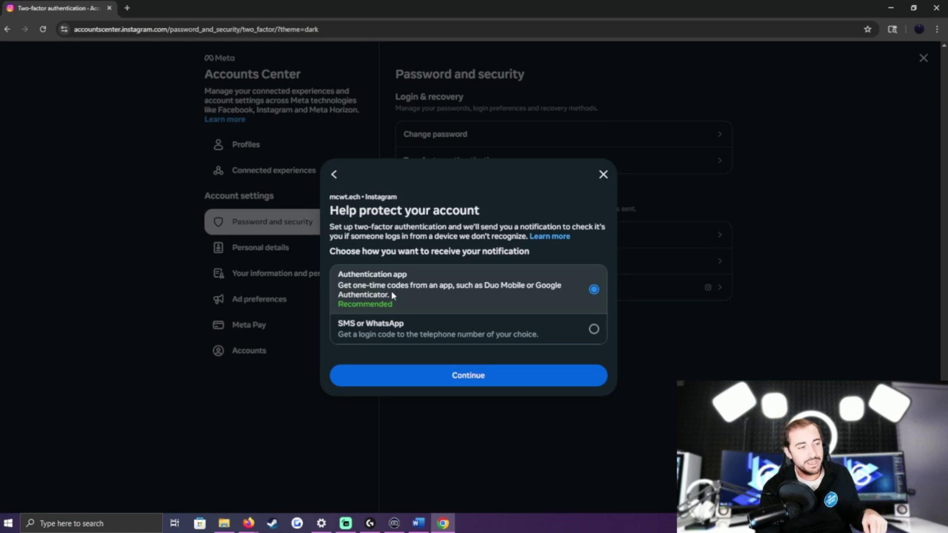
{"action": "left_click", "coordinate": [432, 334]}
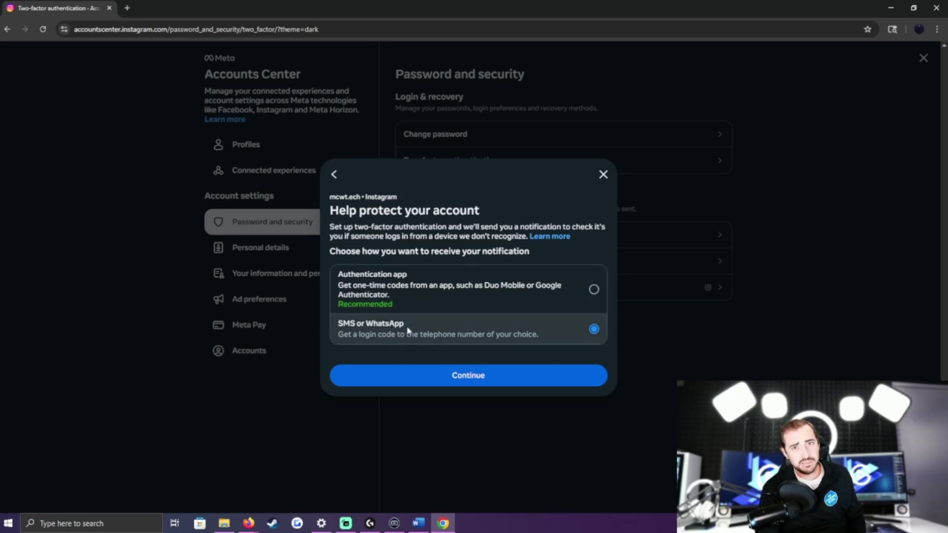
{"action": "left_click", "coordinate": [468, 378]}
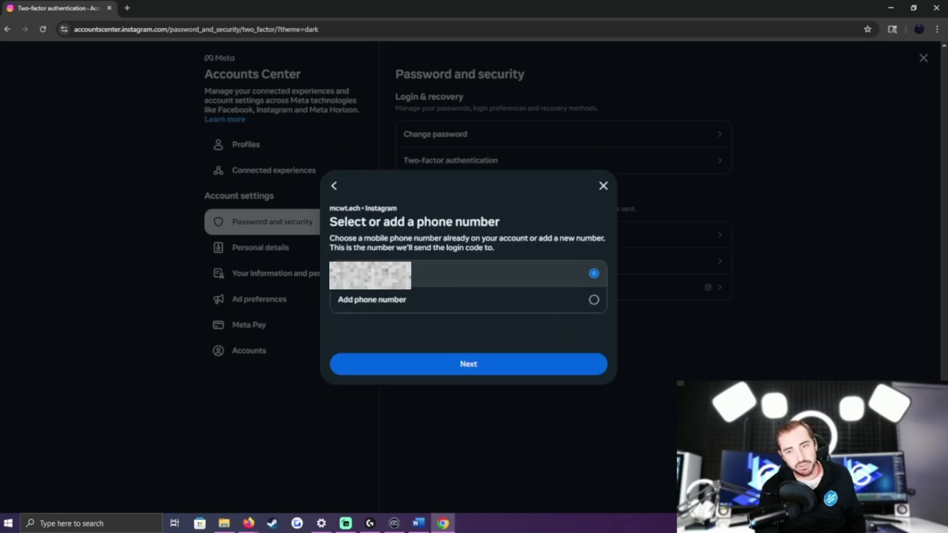
Step: Send the login code to the saved phone number and submit the six-digit confirmation code
{"action": "left_click", "coordinate": [458, 364]}
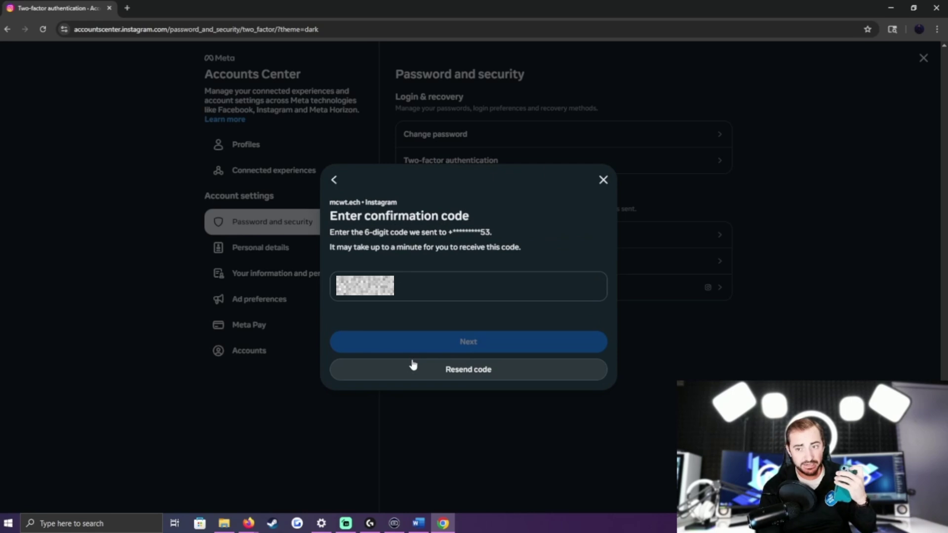
{"action": "left_click", "coordinate": [412, 291]}
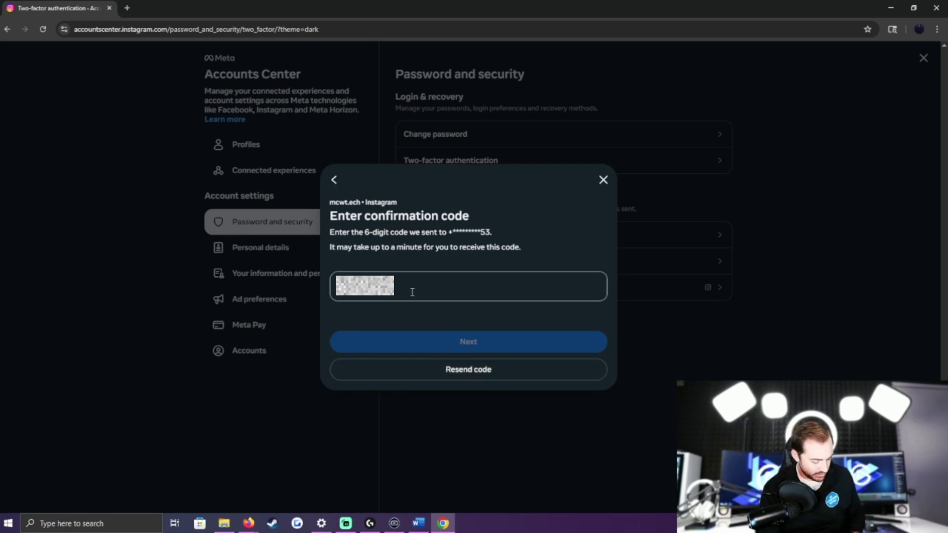
{"action": "key", "text": "ctrl+v"}
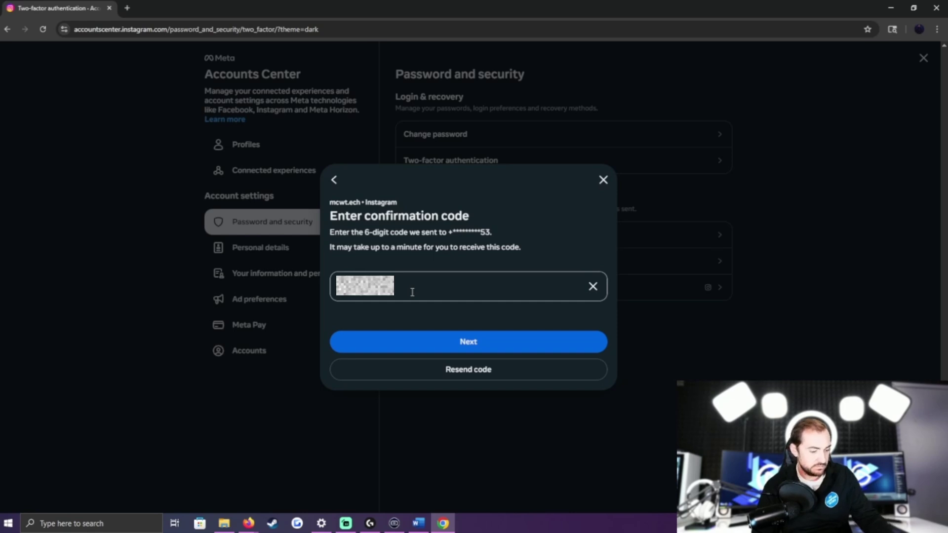
{"action": "left_click", "coordinate": [459, 348]}
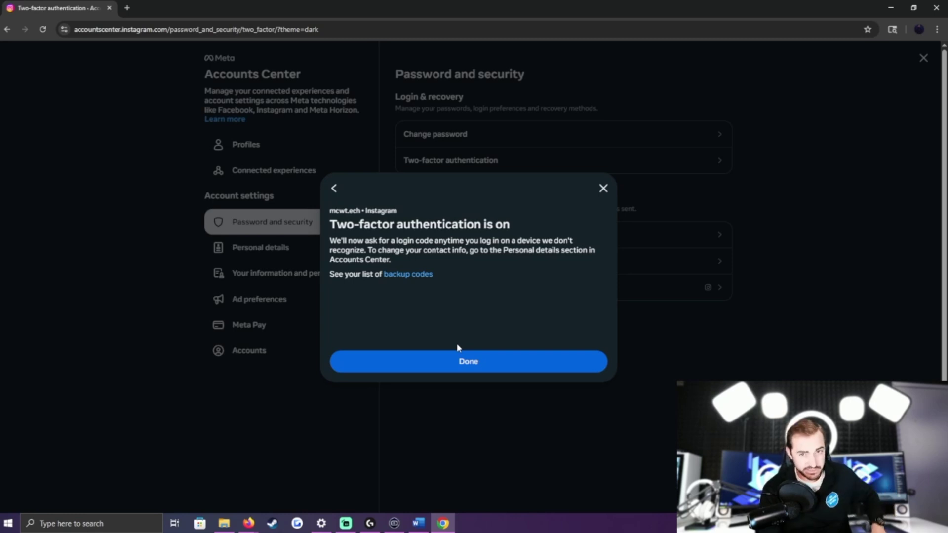
Step: Finish two-factor setup and review 'Where you're logged in', showing only one Windows session
{"action": "left_click", "coordinate": [428, 363]}
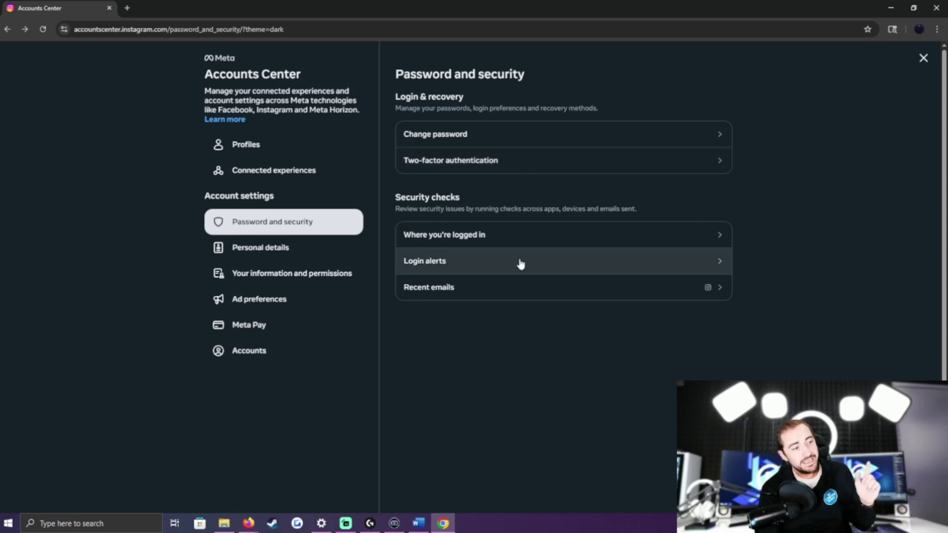
{"action": "left_click", "coordinate": [529, 242]}
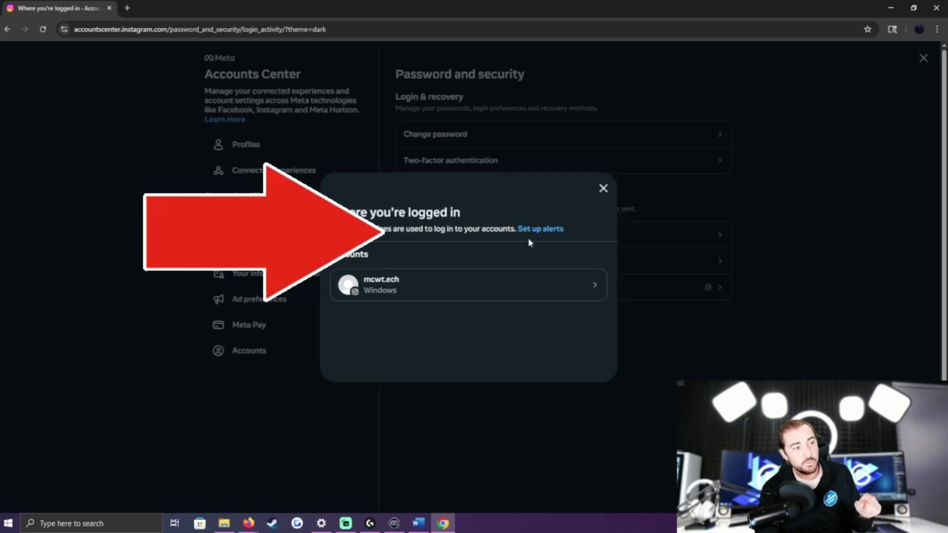
{"action": "left_click", "coordinate": [458, 294]}
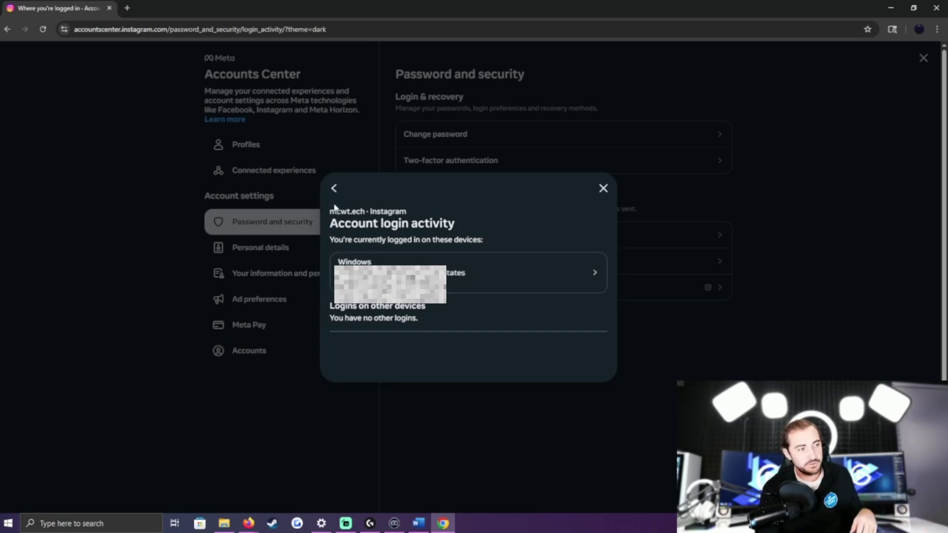
{"action": "left_click", "coordinate": [334, 189]}
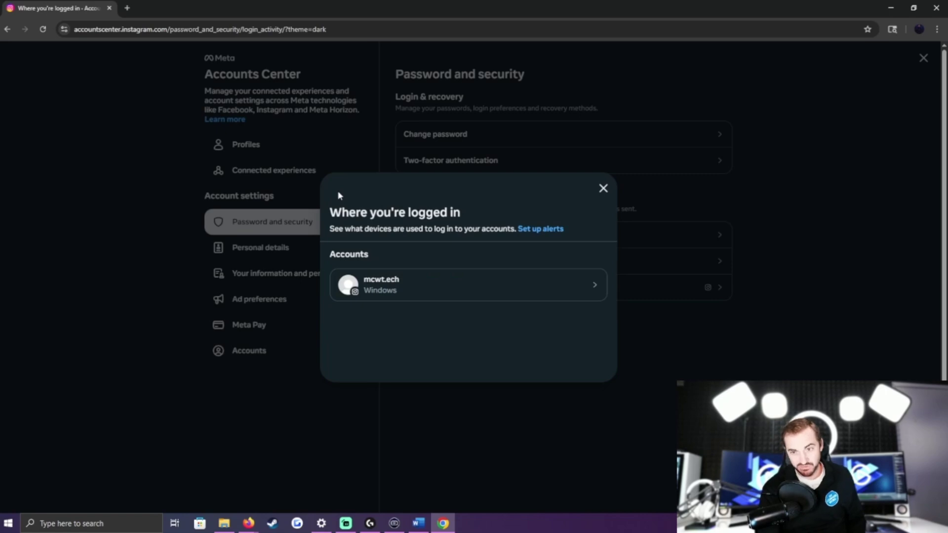
Step: Close the logged-in devices dialog to return to Instagram's settings
{"action": "left_click", "coordinate": [604, 188]}
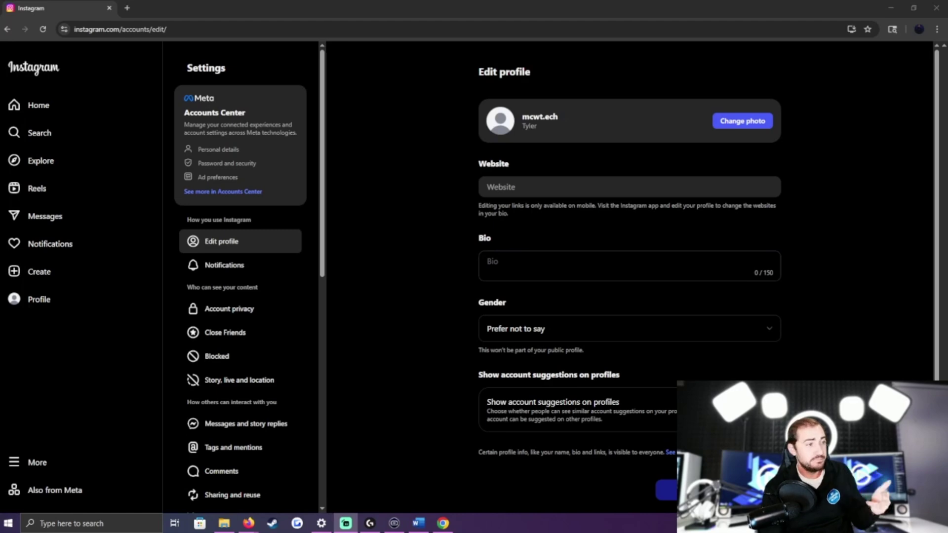
Step: In Push Notifications, switch off likes and like milestone notifications
{"action": "left_click", "coordinate": [238, 266]}
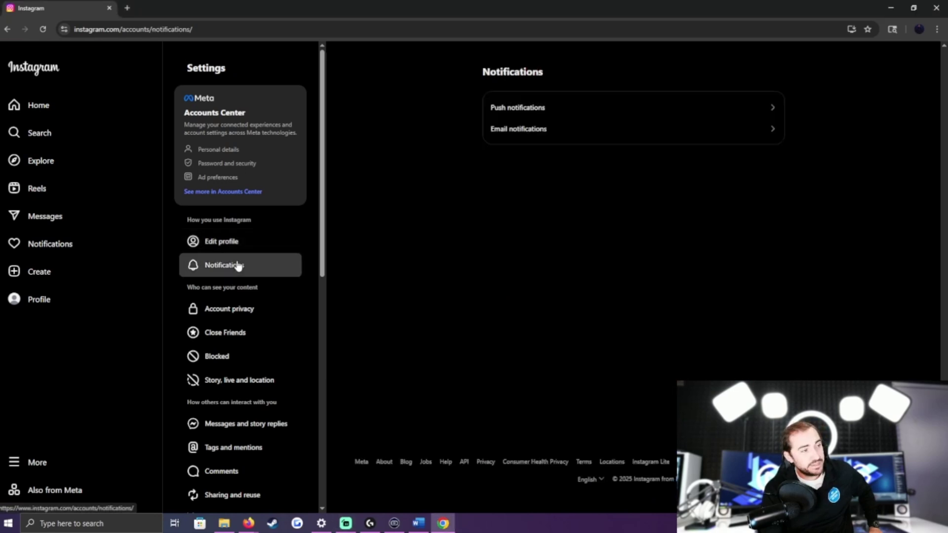
{"action": "left_click", "coordinate": [568, 116]}
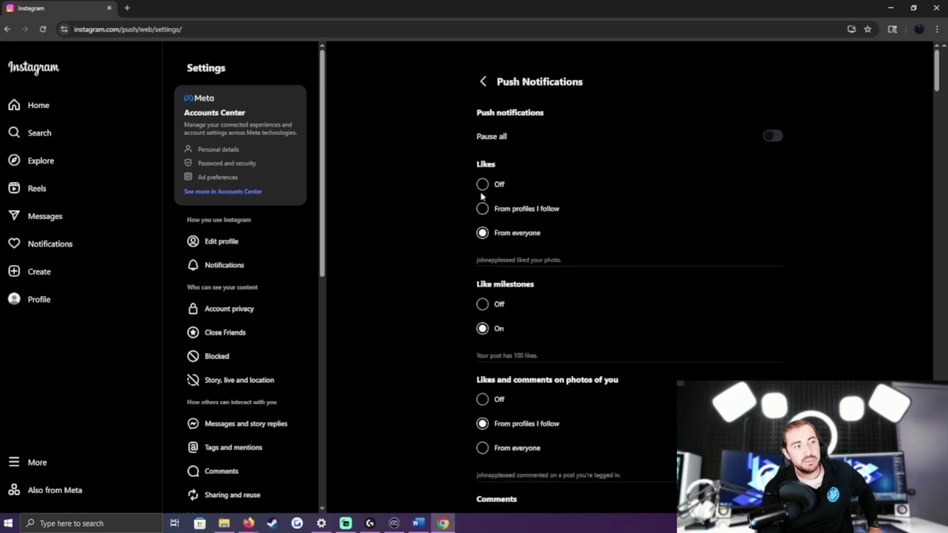
{"action": "left_click", "coordinate": [482, 184]}
{"action": "left_click", "coordinate": [481, 305]}
{"action": "scroll", "coordinate": [482, 308], "scroll_direction": "down", "scroll_amount": 2}
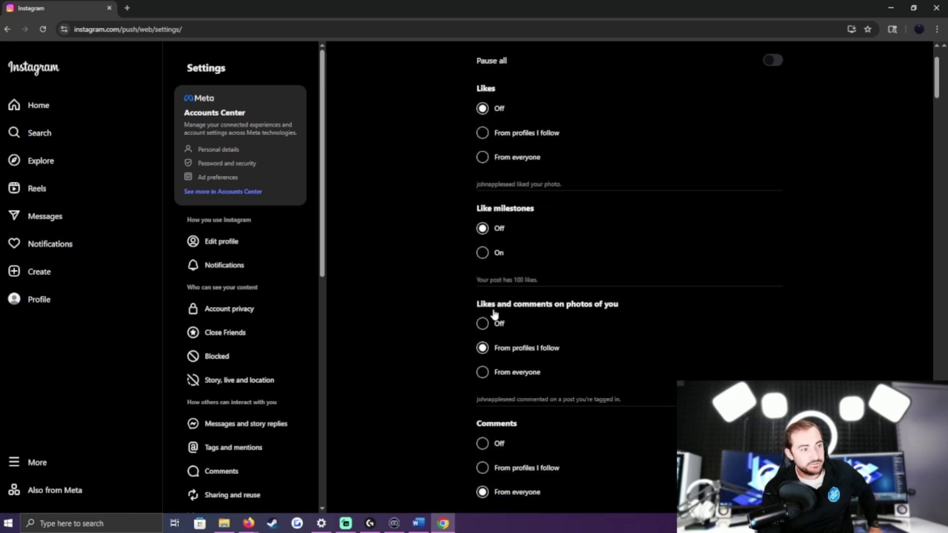
{"action": "left_click", "coordinate": [483, 300]}
Step: Switch off Comments, Comment likes, Sticker responses and Comment daily digest notifications
{"action": "scroll", "coordinate": [484, 296], "scroll_direction": "down", "scroll_amount": 3}
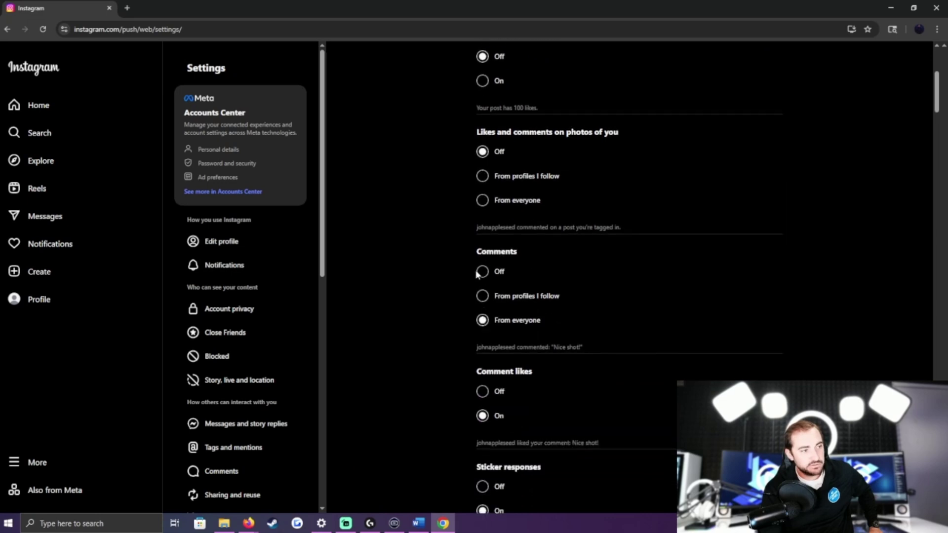
{"action": "left_click", "coordinate": [482, 272]}
{"action": "left_click", "coordinate": [484, 392]}
{"action": "scroll", "coordinate": [487, 393], "scroll_direction": "down", "scroll_amount": 2}
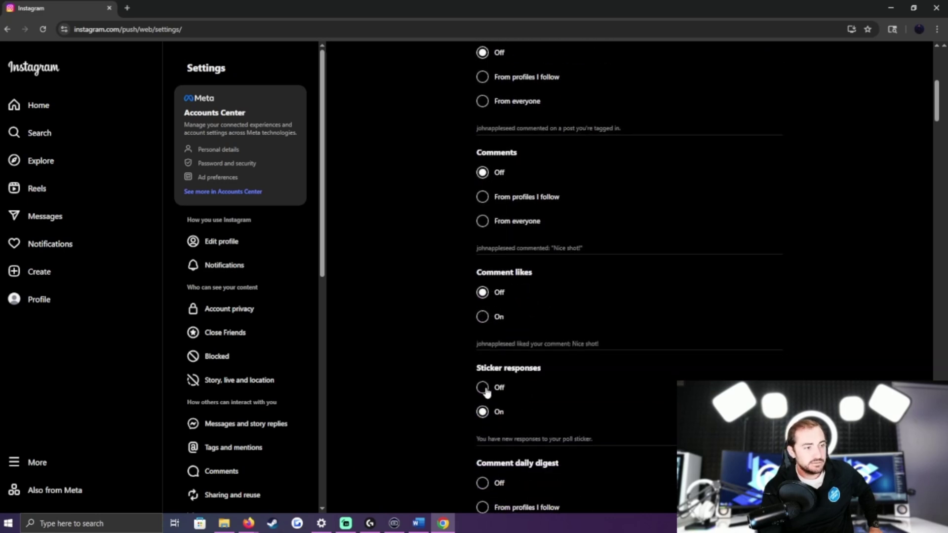
{"action": "left_click", "coordinate": [486, 390]}
{"action": "scroll", "coordinate": [486, 390], "scroll_direction": "down", "scroll_amount": 2}
{"action": "left_click", "coordinate": [483, 387]}
{"action": "scroll", "coordinate": [553, 388], "scroll_direction": "down", "scroll_amount": 4}
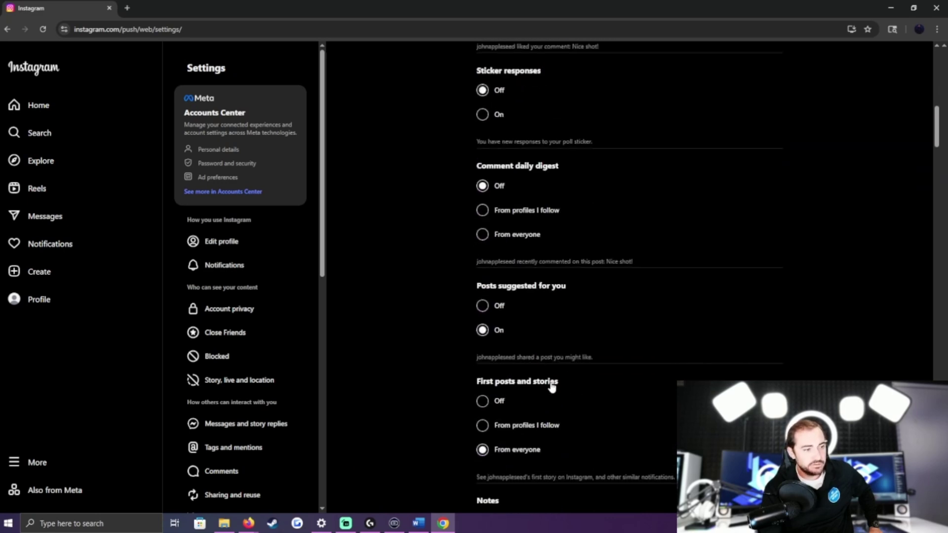
{"action": "scroll", "coordinate": [430, 230], "scroll_direction": "up", "scroll_amount": 10}
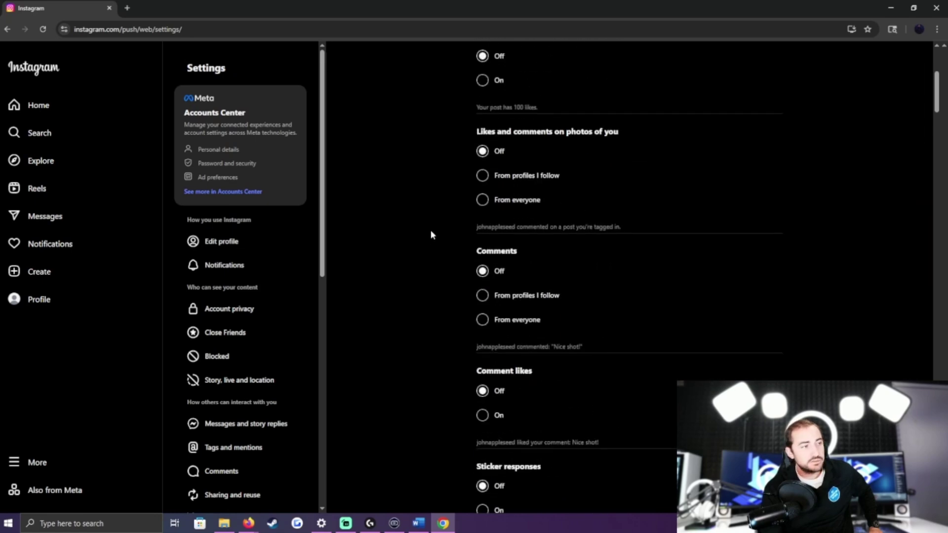
Step: Turn on the Private account toggle in Account privacy and confirm Switch to private
{"action": "left_click", "coordinate": [258, 313]}
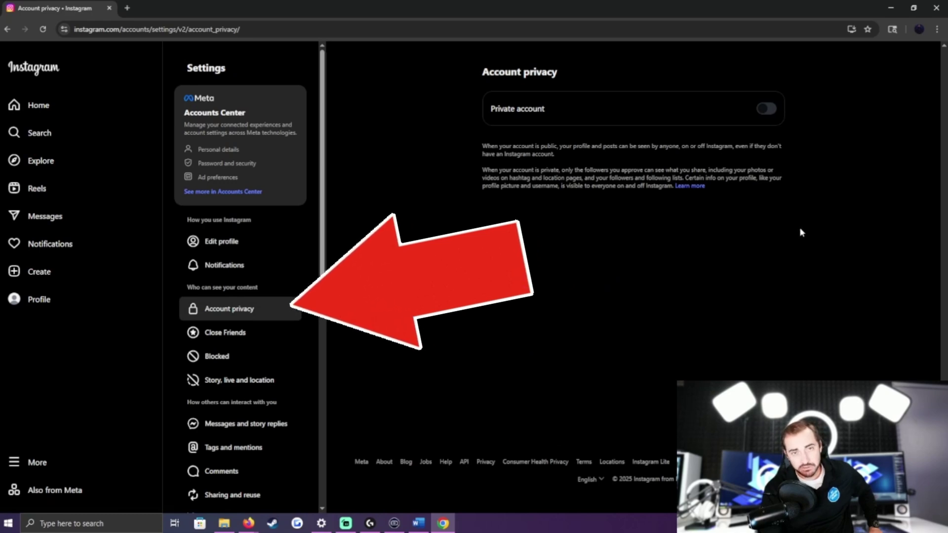
{"action": "left_click", "coordinate": [768, 109]}
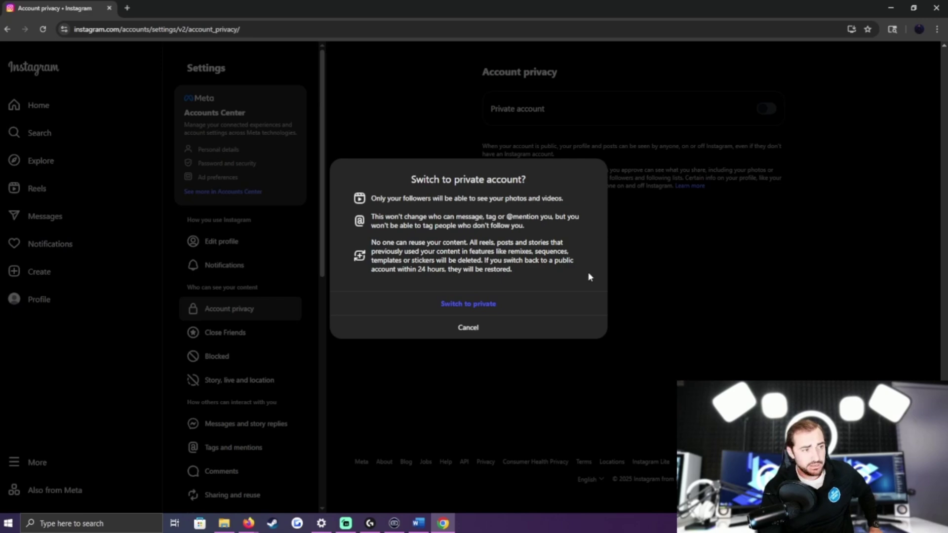
{"action": "left_click", "coordinate": [498, 298]}
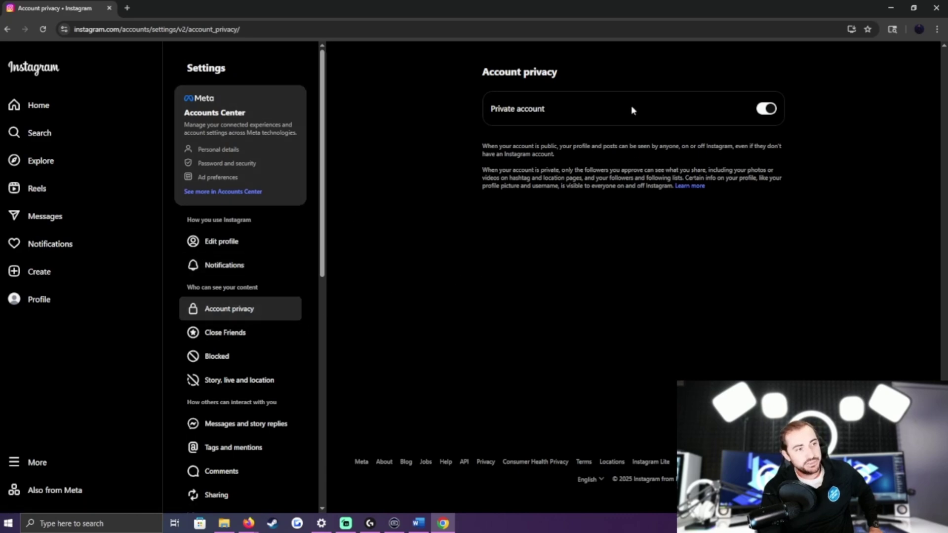
{"action": "scroll", "coordinate": [235, 401], "scroll_direction": "down", "scroll_amount": 4}
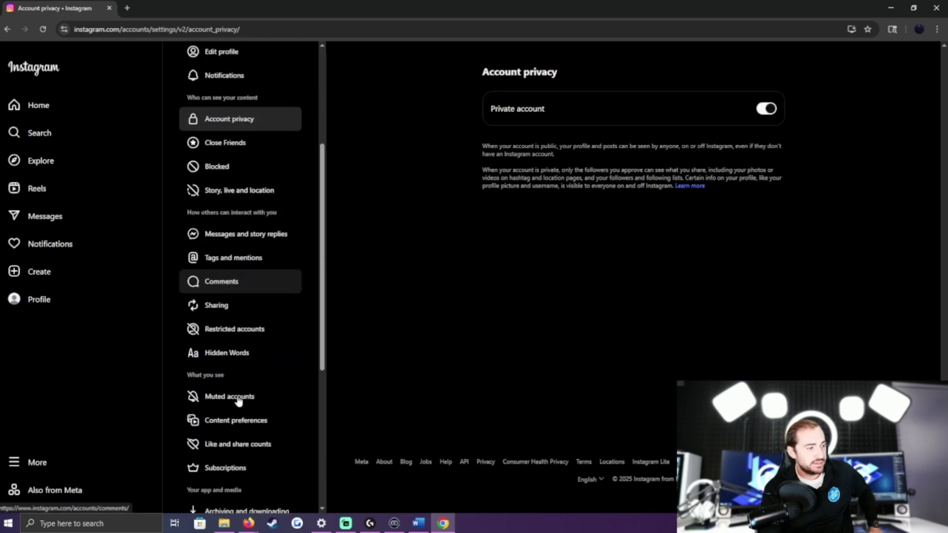
{"action": "scroll", "coordinate": [239, 401], "scroll_direction": "down", "scroll_amount": 5}
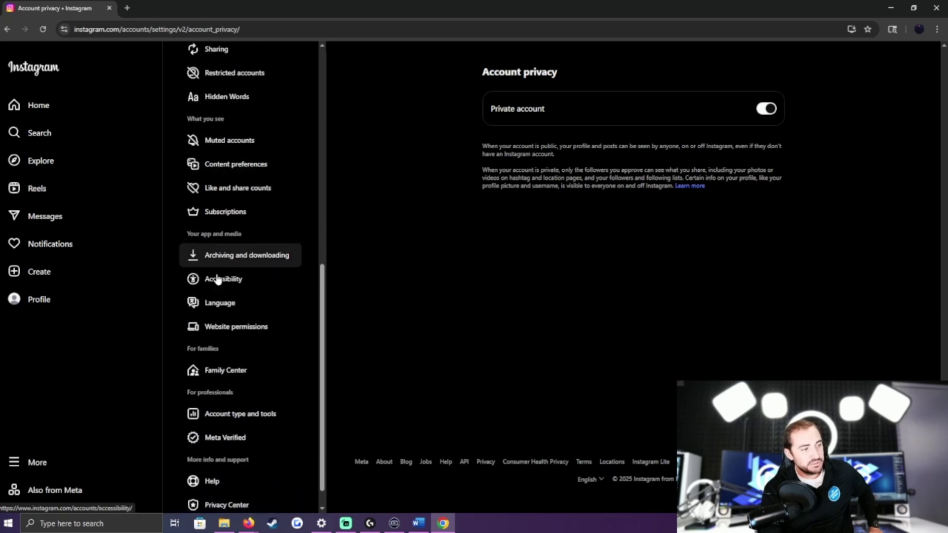
{"action": "scroll", "coordinate": [225, 341], "scroll_direction": "down", "scroll_amount": 1}
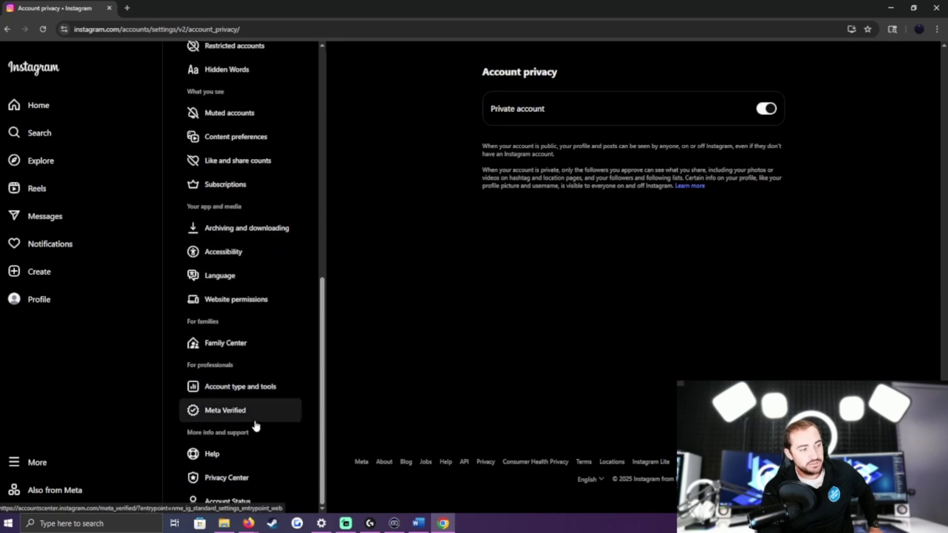
{"action": "scroll", "coordinate": [239, 408], "scroll_direction": "up", "scroll_amount": 10}
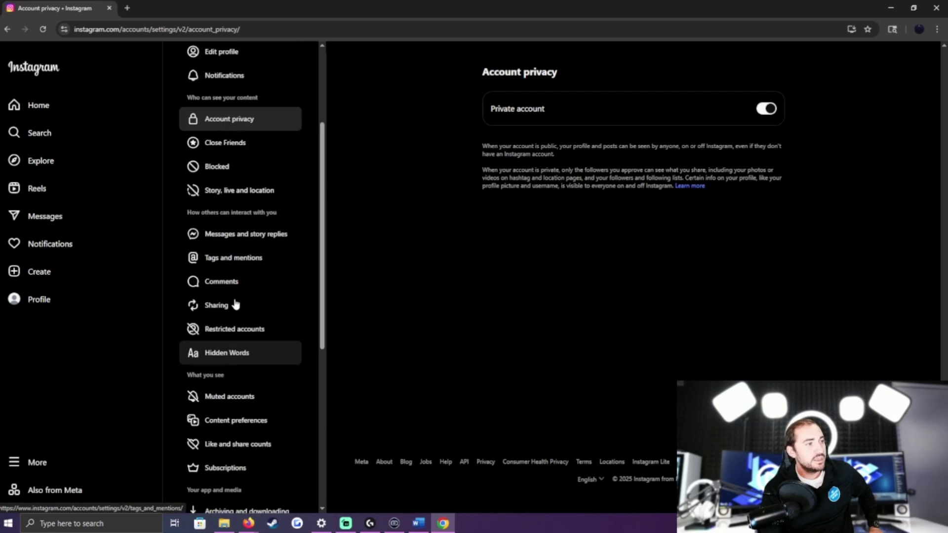
Step: Go from the Settings Accounts Center card to the Ad preferences page
{"action": "left_click", "coordinate": [251, 132]}
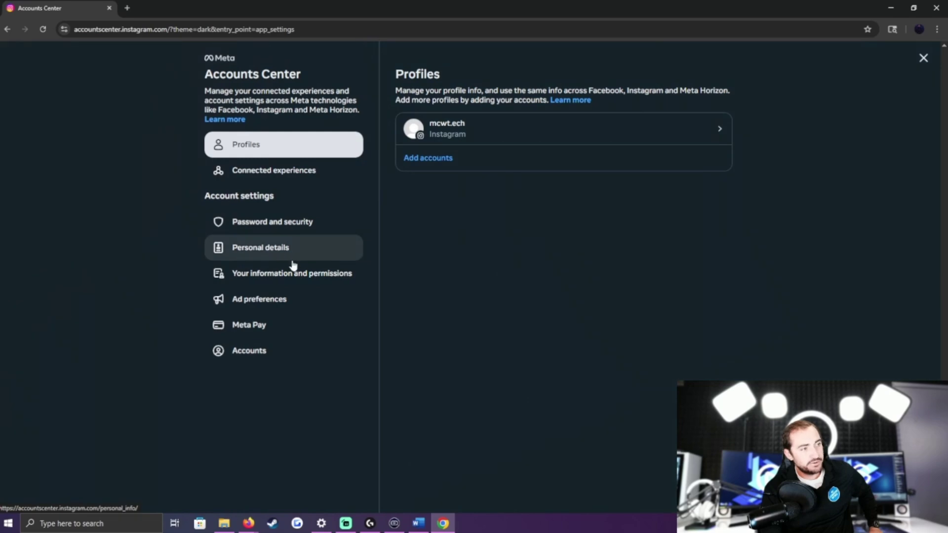
{"action": "left_click", "coordinate": [286, 295]}
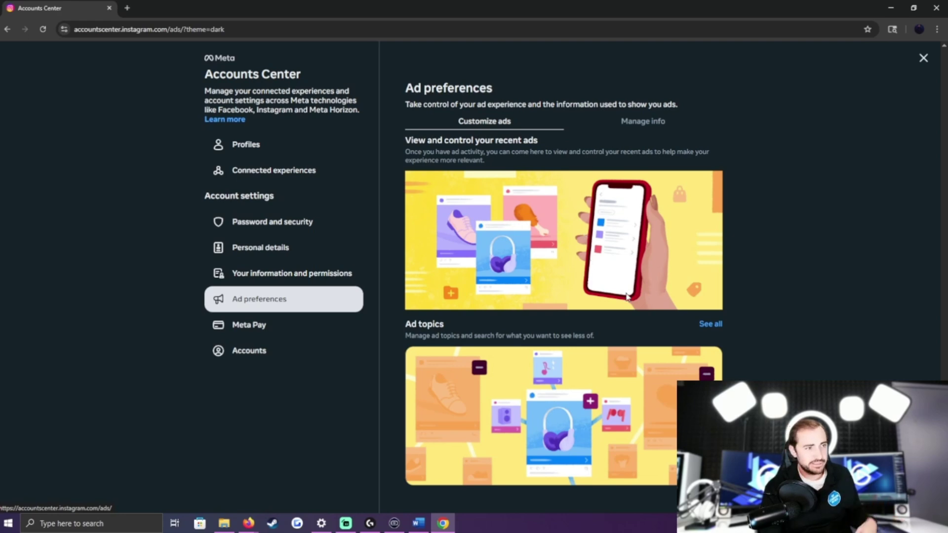
Step: On Manage info, review Categories used to reach you and stop using activity information from ad partners
{"action": "left_click", "coordinate": [637, 129]}
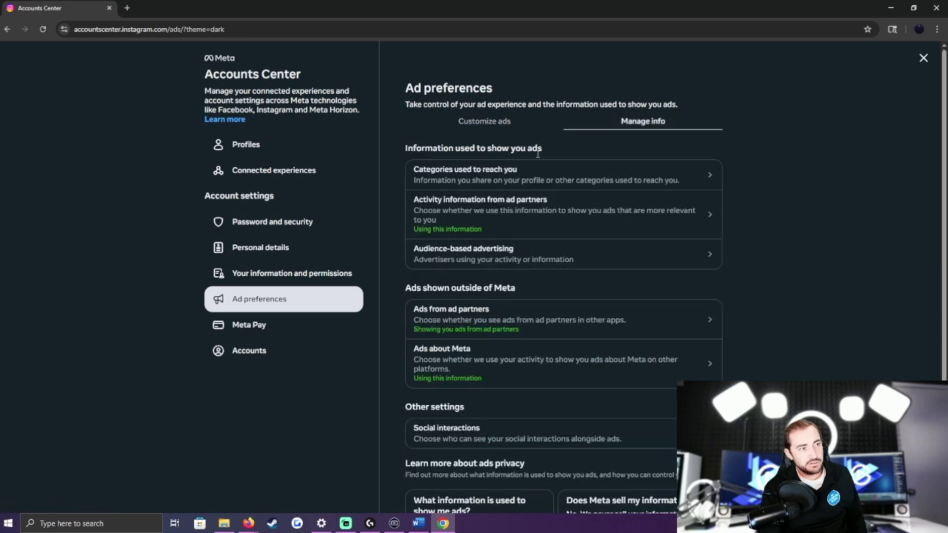
{"action": "scroll", "coordinate": [521, 222], "scroll_direction": "down", "scroll_amount": 3}
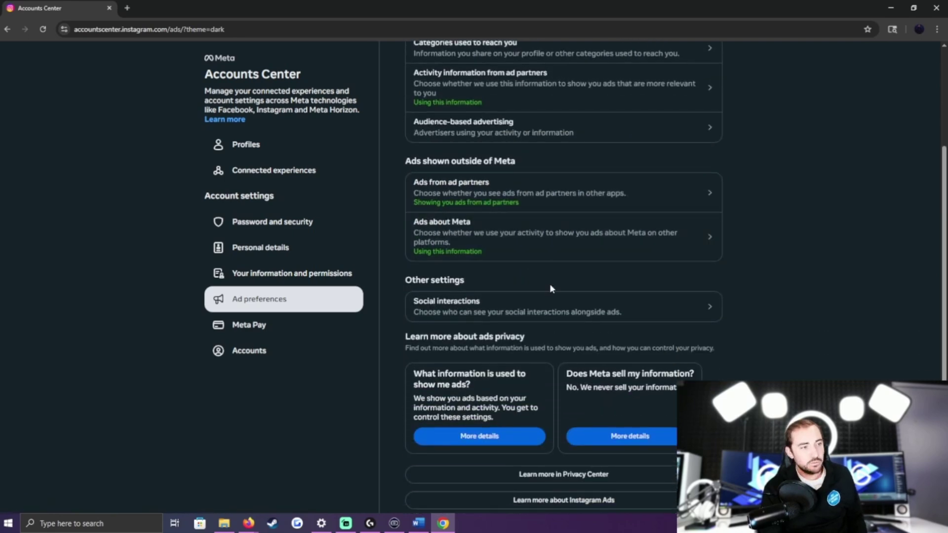
{"action": "scroll", "coordinate": [551, 288], "scroll_direction": "up", "scroll_amount": 3}
{"action": "left_click", "coordinate": [581, 188]}
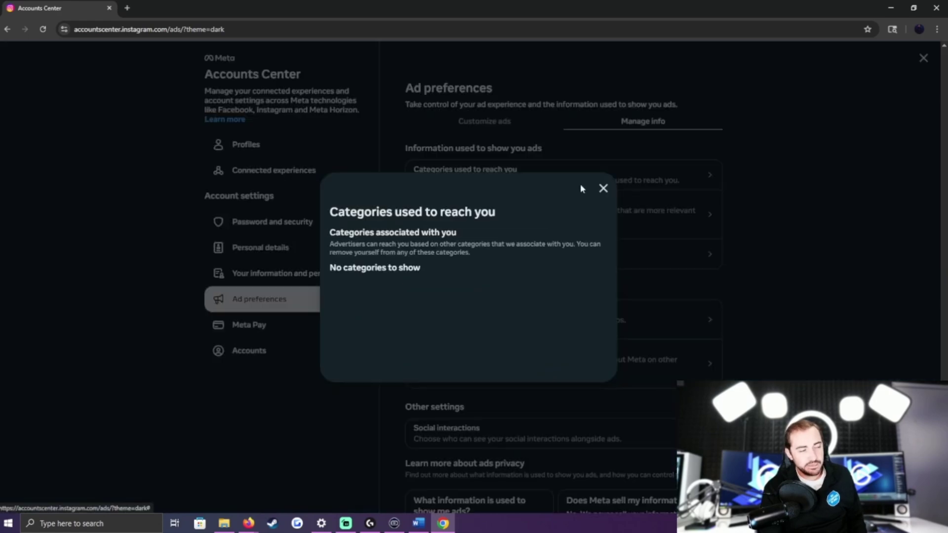
{"action": "left_click", "coordinate": [602, 189]}
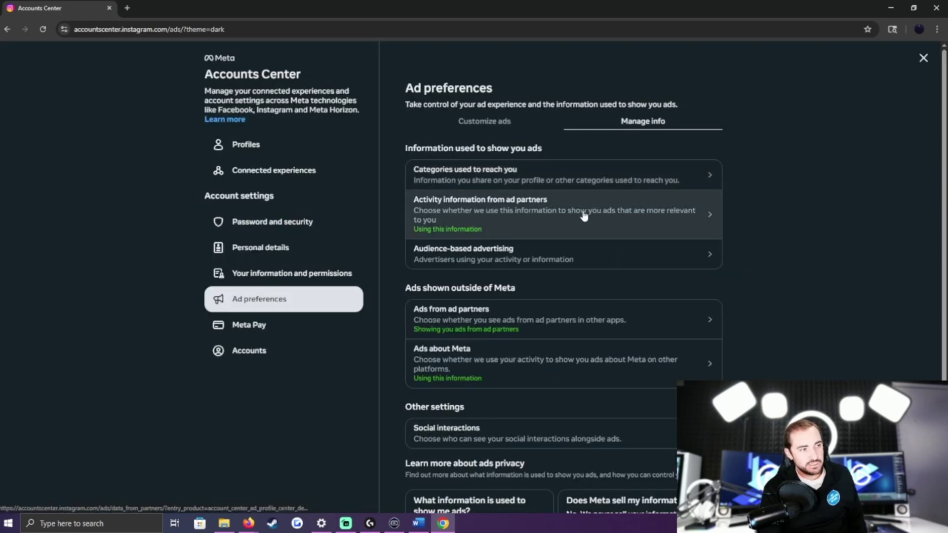
{"action": "left_click", "coordinate": [584, 212]}
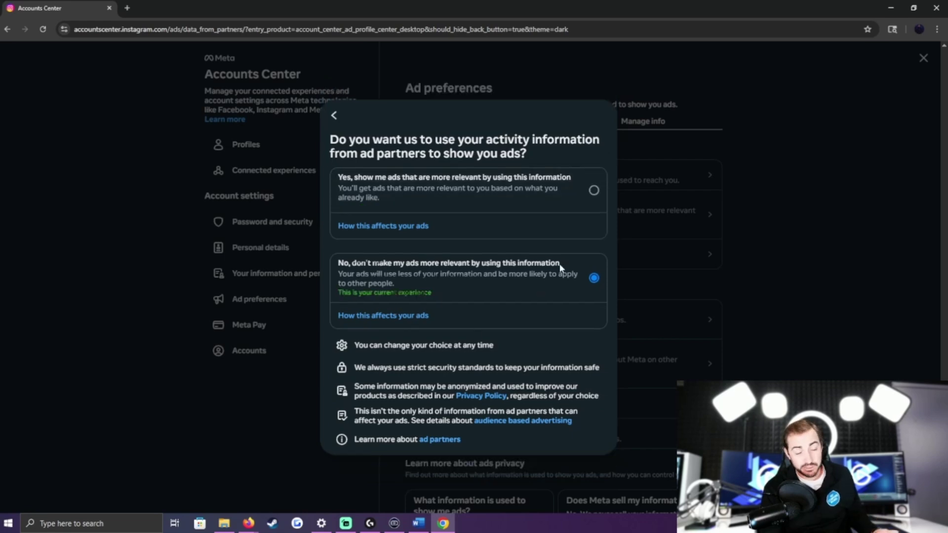
{"action": "left_click", "coordinate": [334, 116]}
{"action": "left_click", "coordinate": [602, 130]}
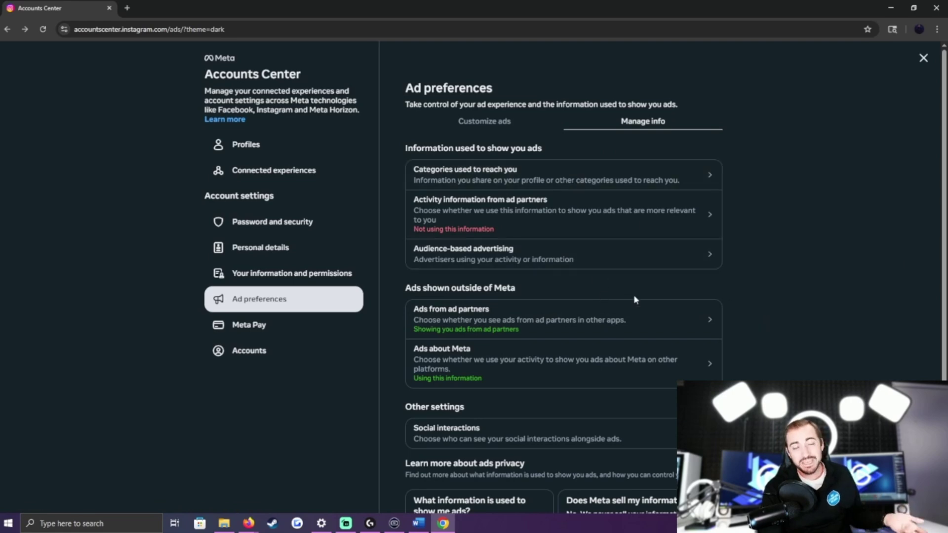
Step: Choose not to be shown ads from ad partners in other apps, then recheck that setting
{"action": "left_click", "coordinate": [610, 327]}
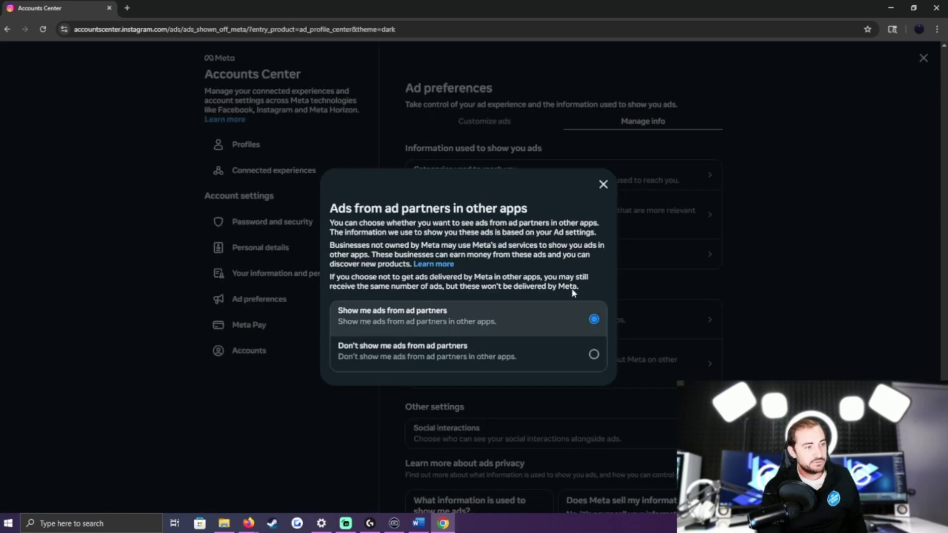
{"action": "left_click", "coordinate": [596, 357]}
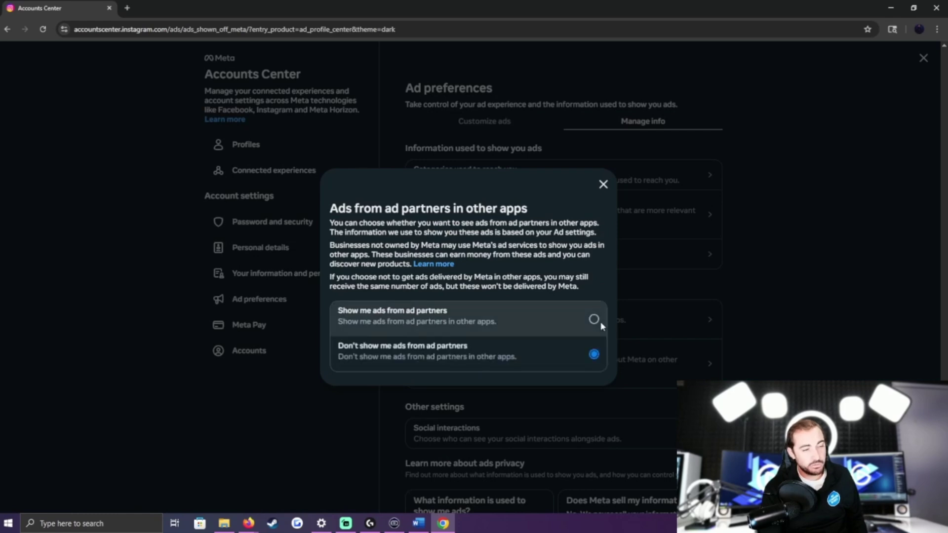
{"action": "left_click", "coordinate": [603, 185]}
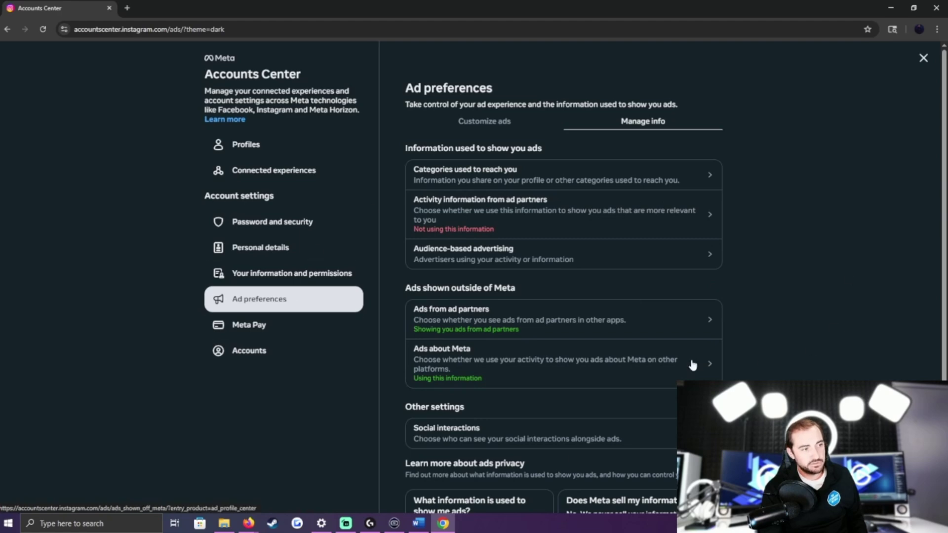
{"action": "scroll", "coordinate": [692, 363], "scroll_direction": "down", "scroll_amount": 2}
{"action": "scroll", "coordinate": [683, 361], "scroll_direction": "down", "scroll_amount": 1}
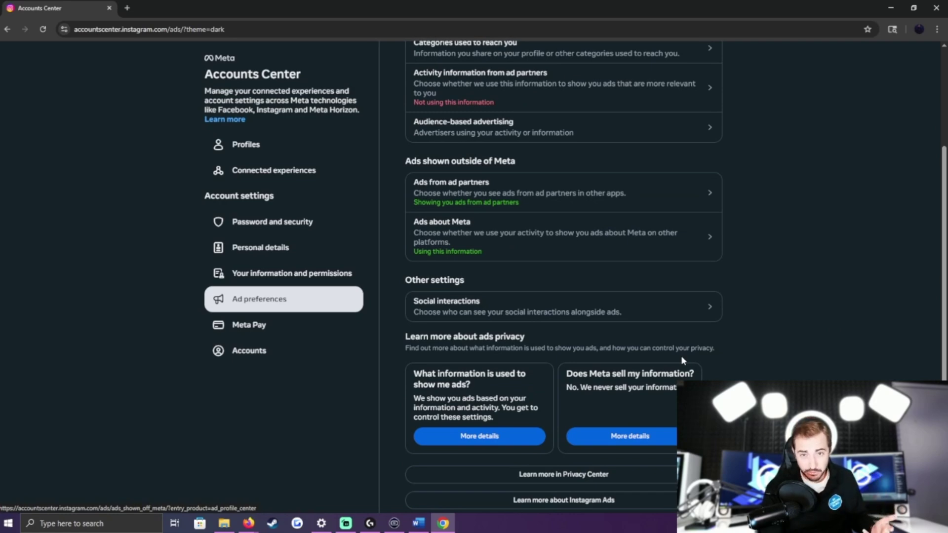
{"action": "left_click", "coordinate": [551, 205]}
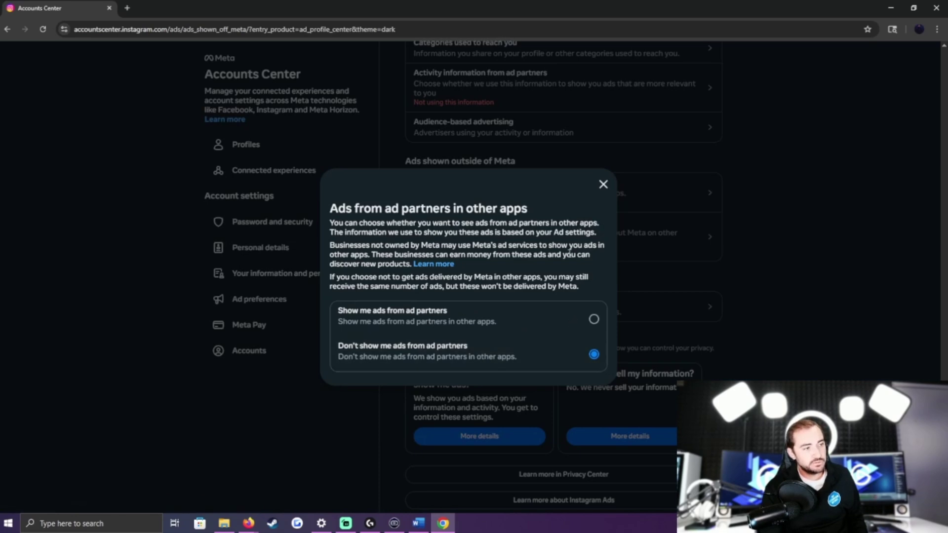
{"action": "left_click", "coordinate": [604, 184]}
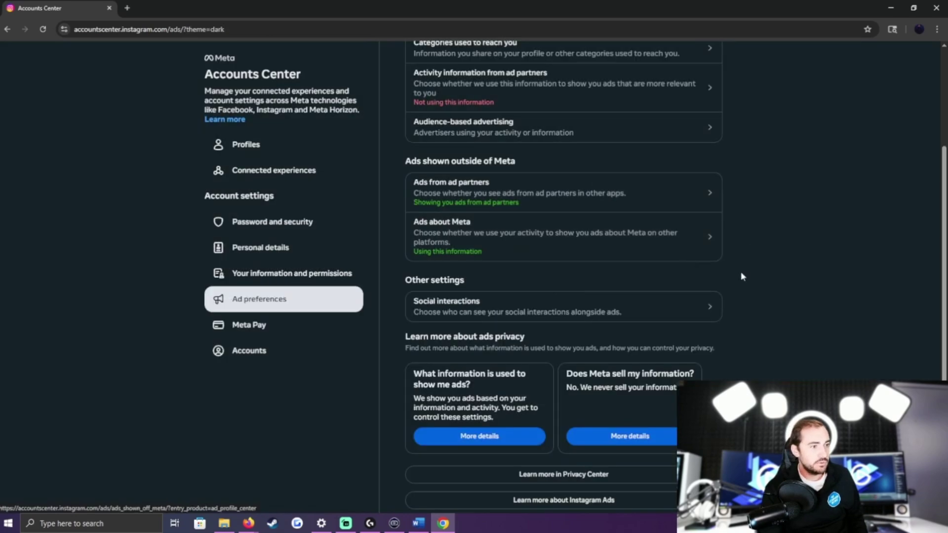
Step: Stop Meta from using account activity to show ads about Meta
{"action": "left_click", "coordinate": [701, 236]}
{"action": "left_click", "coordinate": [594, 341]}
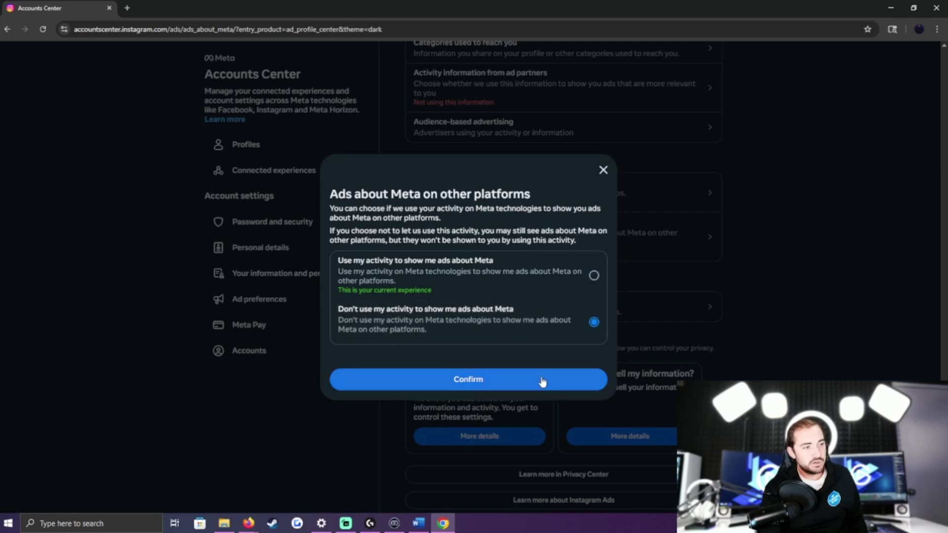
{"action": "left_click", "coordinate": [603, 171]}
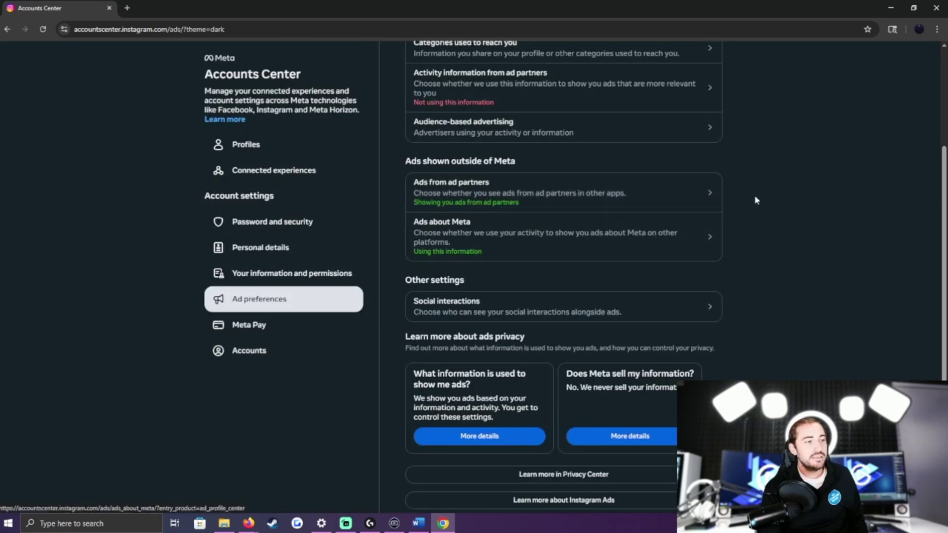
{"action": "scroll", "coordinate": [756, 200], "scroll_direction": "up", "scroll_amount": 3}
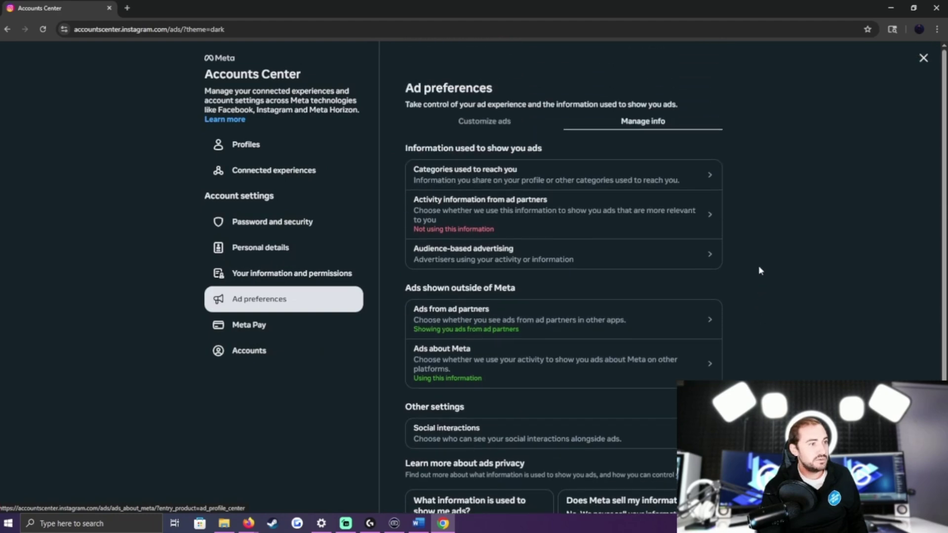
Step: On the Customize ads tab, open the full Ad topics list with See all
{"action": "left_click", "coordinate": [506, 123]}
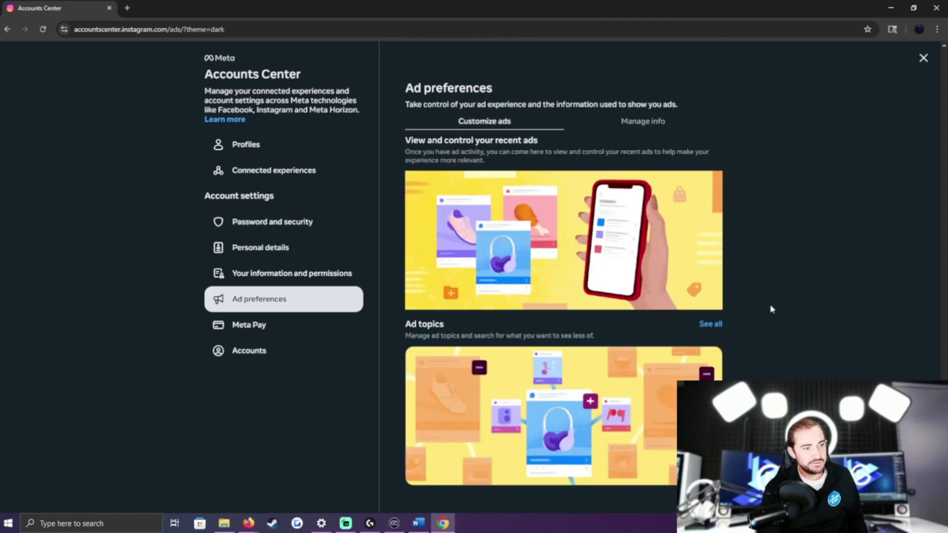
{"action": "left_click", "coordinate": [710, 326]}
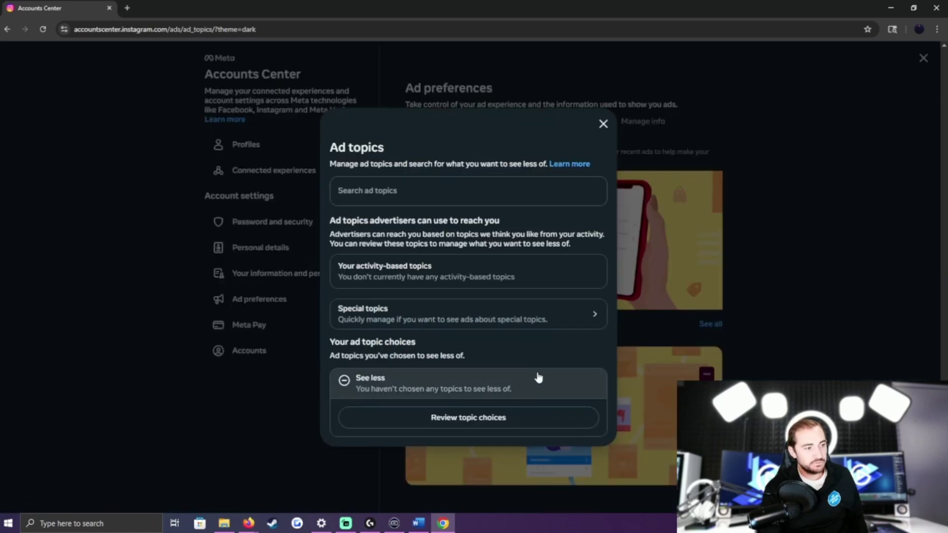